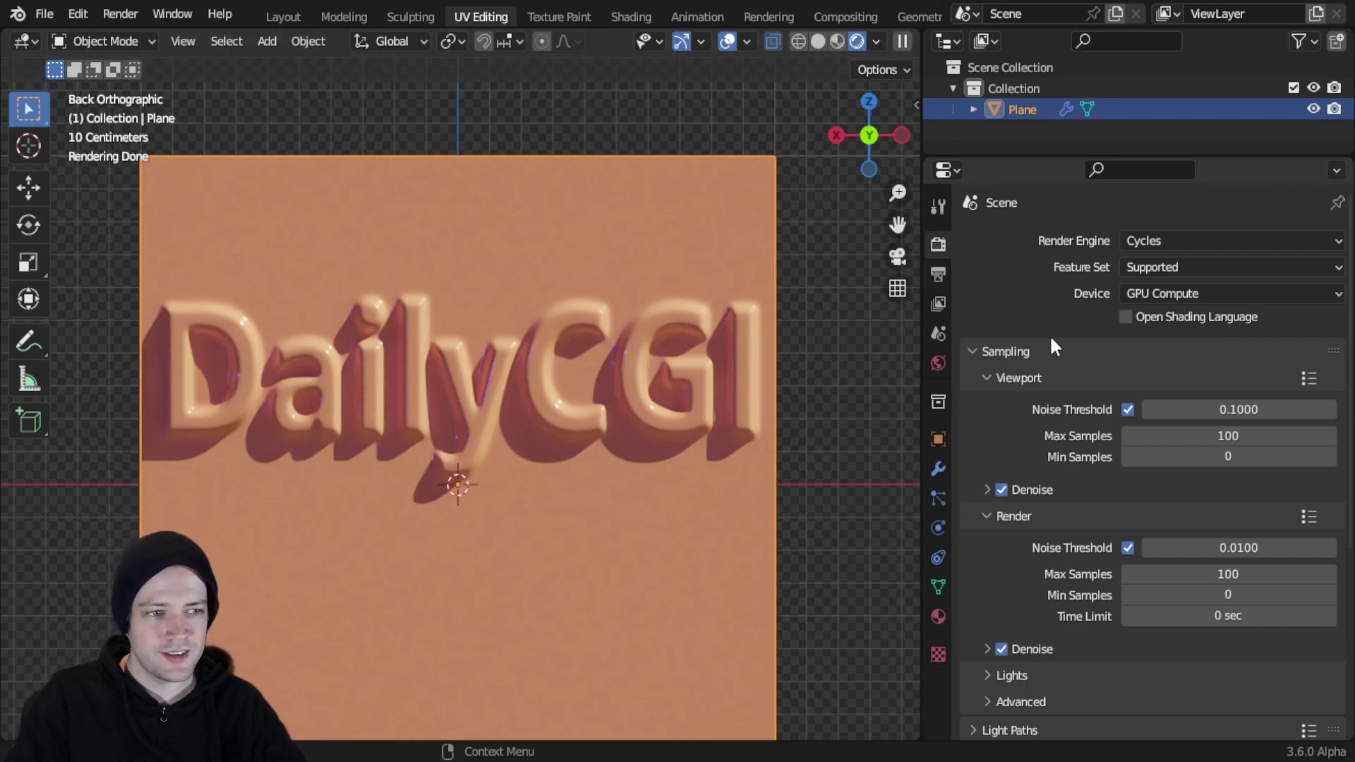
Show the plane's Subdivision and Displace modifiers and orbit into perspective to view the DailyCGI relief.
click(939, 470)
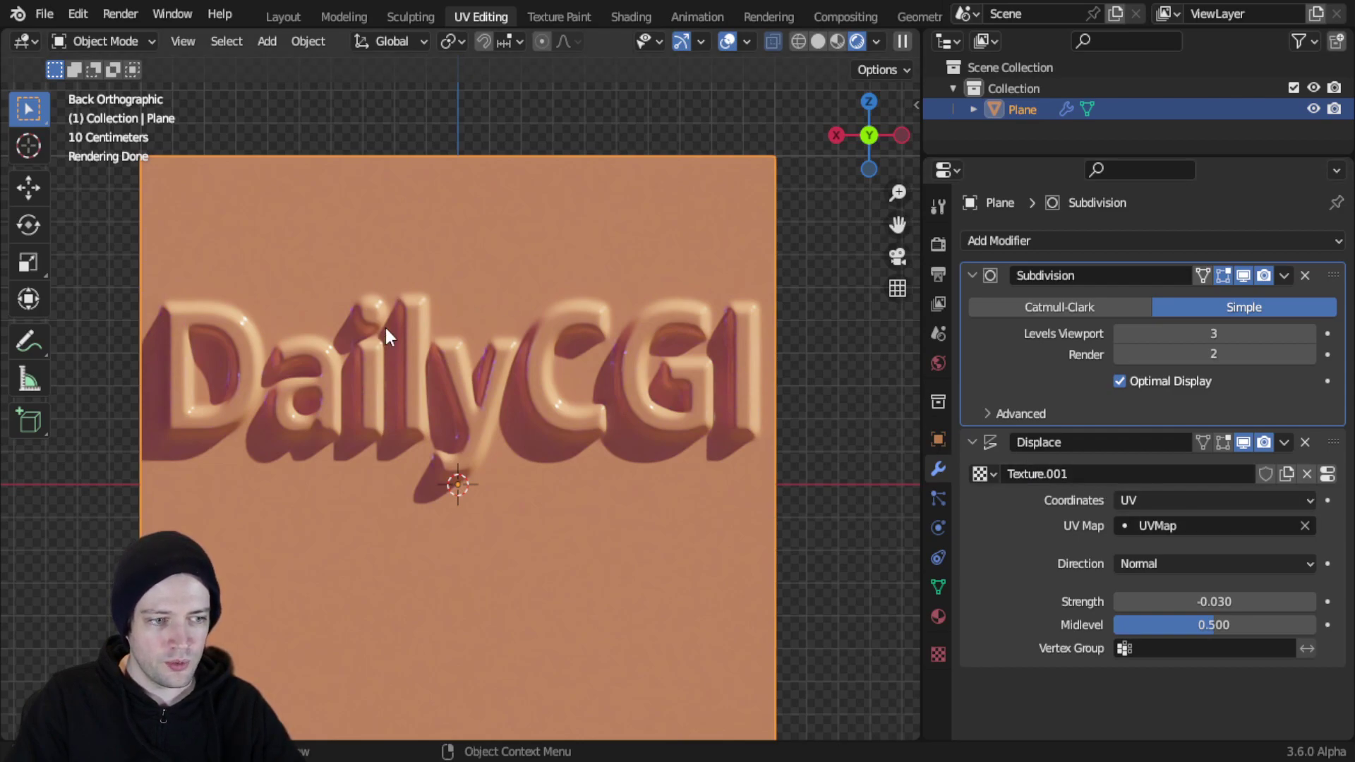
middle_drag(384, 325, 412, 367)
scroll(492, 319, up, 3)
scroll(561, 384, down, 3)
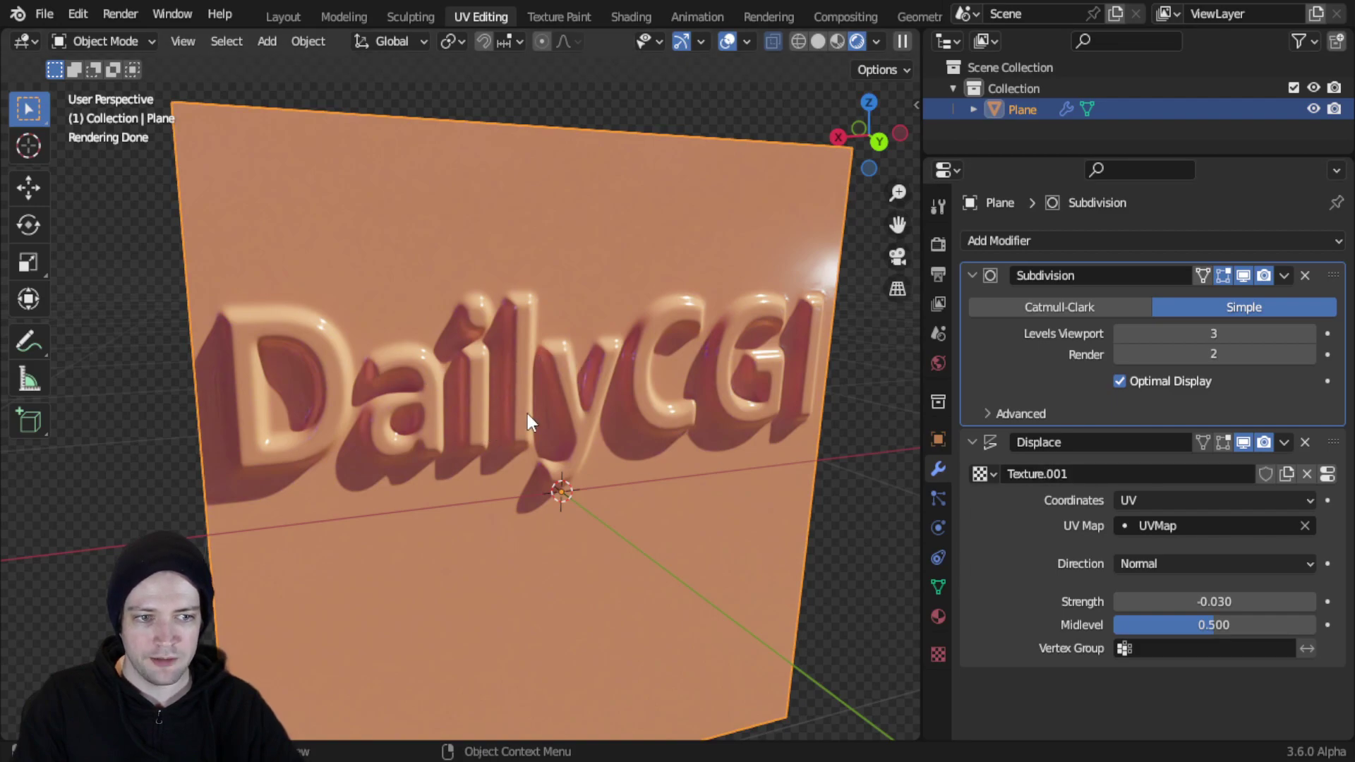
middle_drag(528, 415, 497, 413)
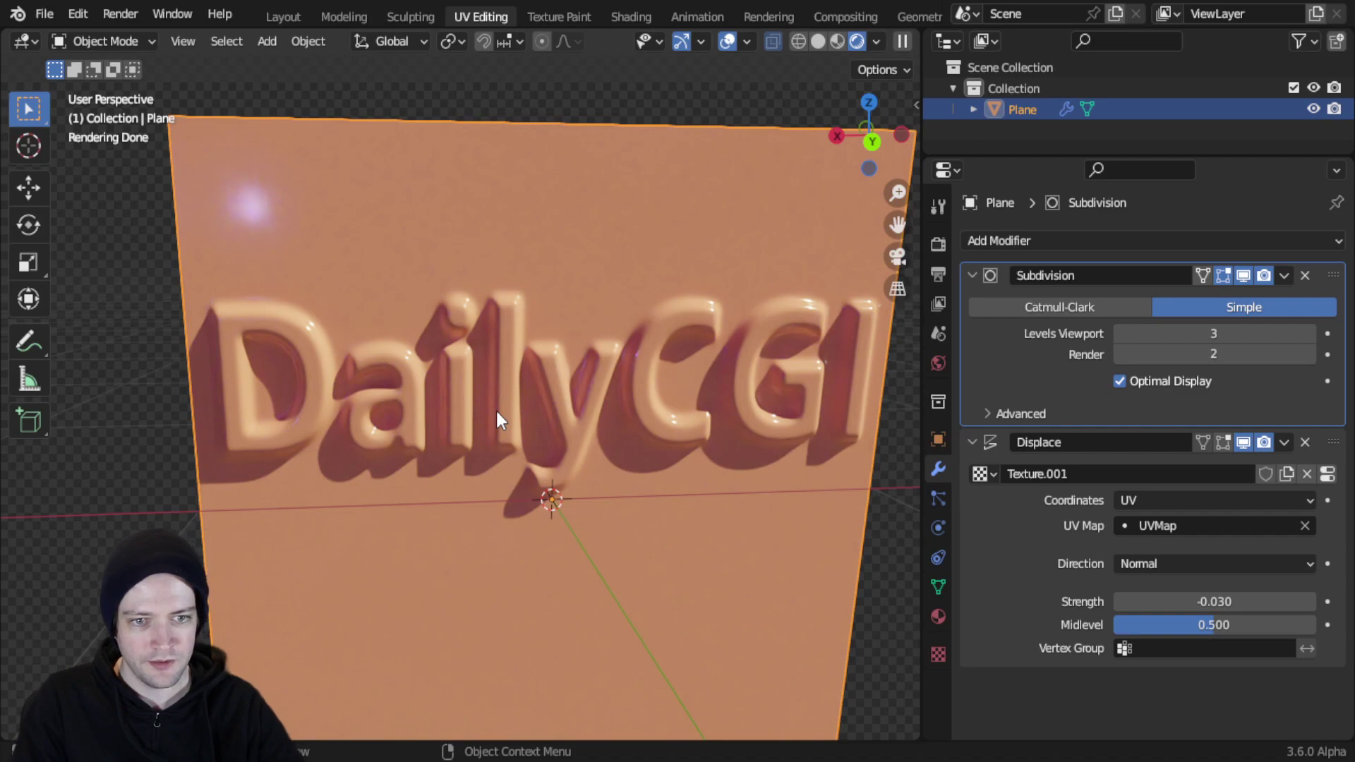
key(ctrl+KP_1)
key(KP_1)
key(ctrl+KP_1)
middle_drag(590, 347, 517, 282)
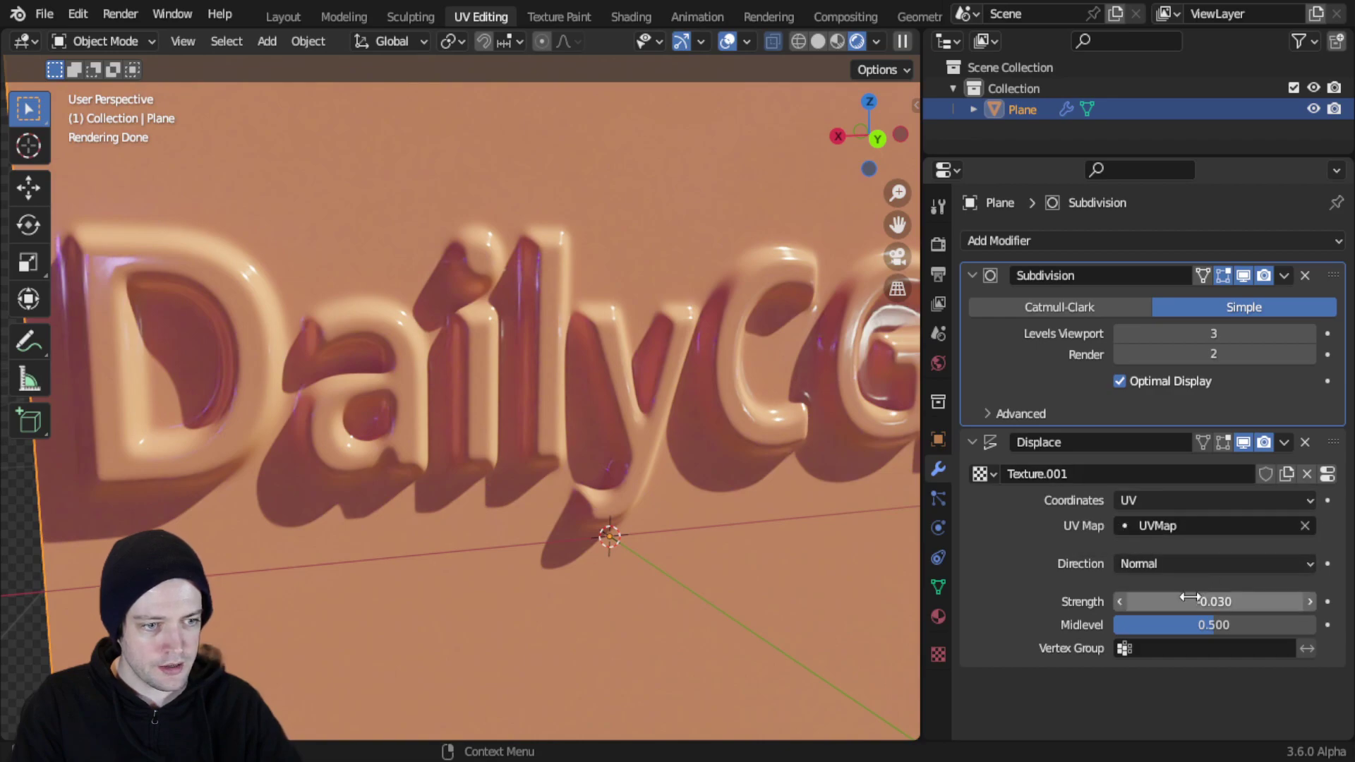
Try Displace strengths of 0.570, -0.600 and -0.450, orbiting between changes, and settle on -0.010.
mouse_move(1207, 601)
mouse_down()
mouse_move(1306, 601)
mouse_move(1207, 601)
mouse_up()
scroll(594, 311, down, 5)
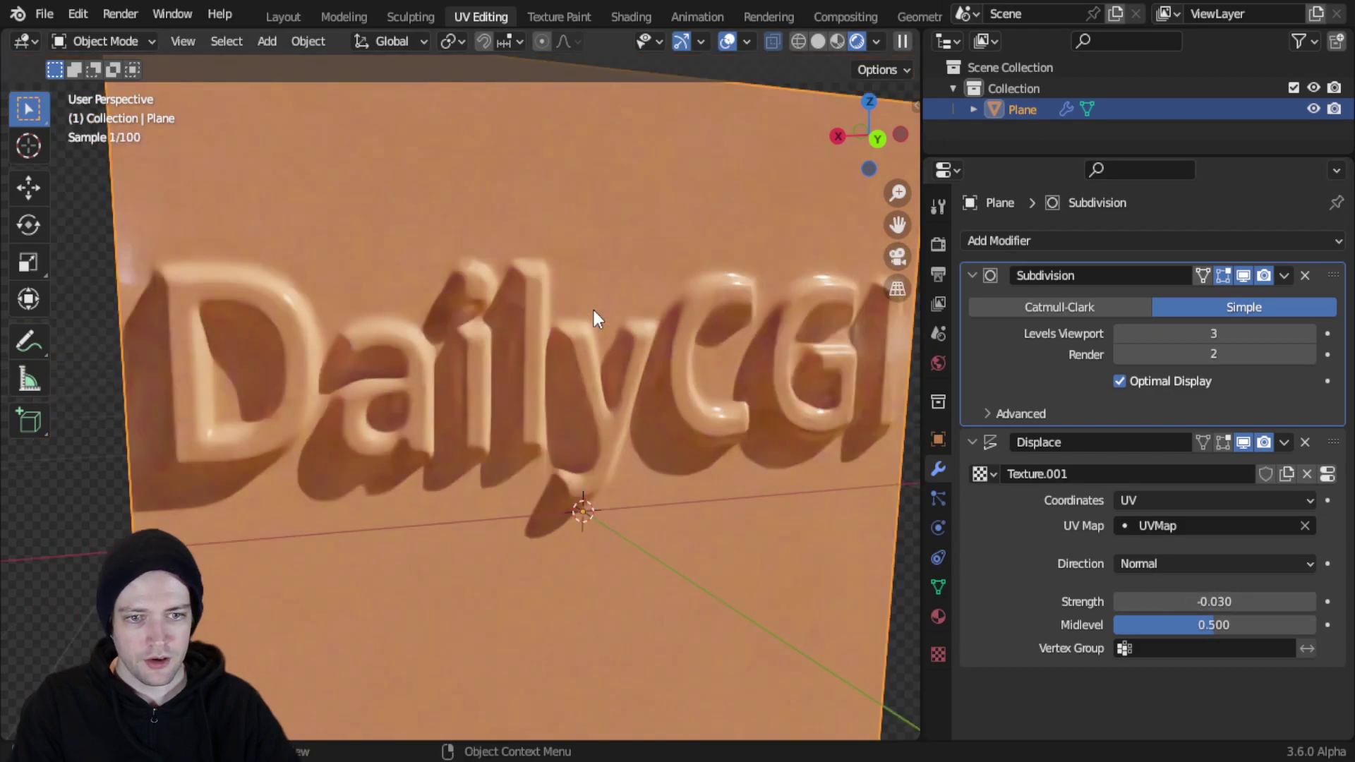
middle_drag(595, 310, 628, 345)
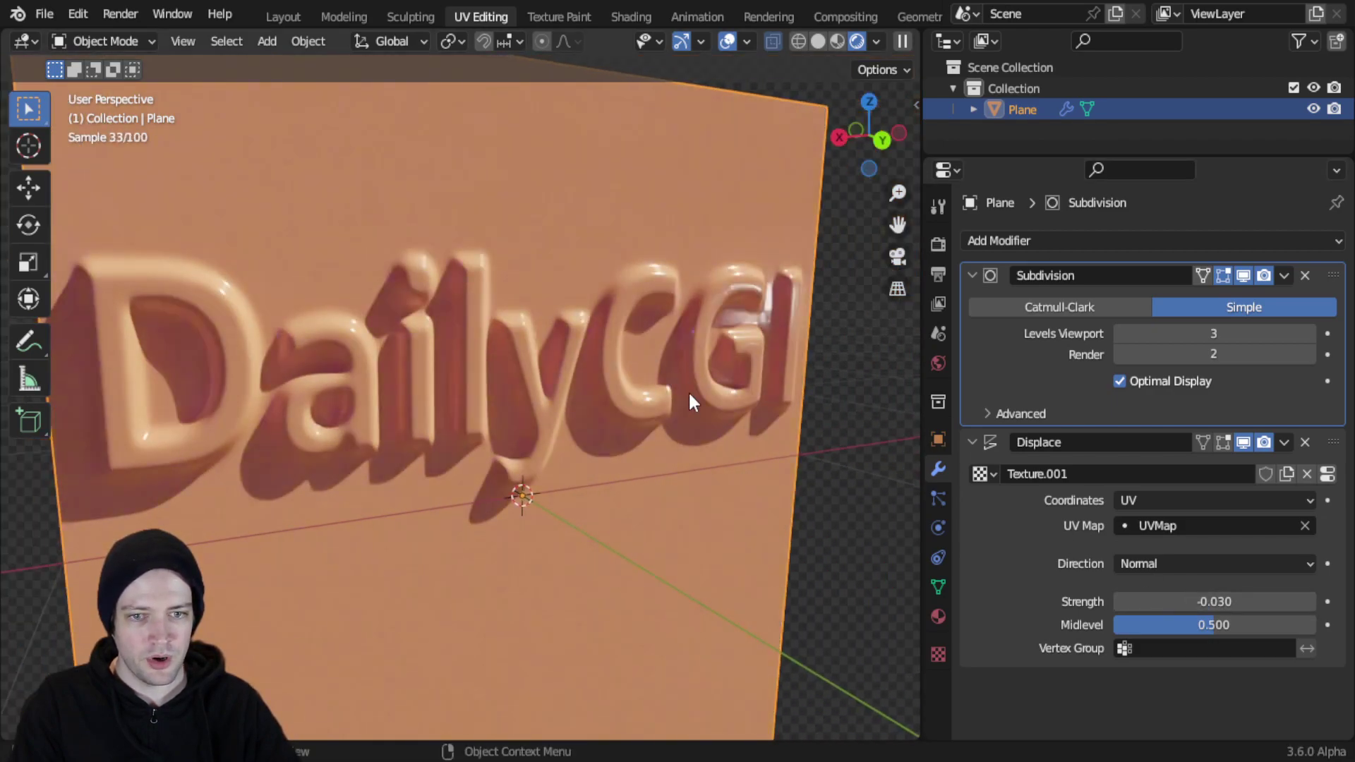
drag(1214, 601, 1175, 602)
mouse_move(392, 400)
middle_down()
mouse_move(478, 445)
mouse_move(408, 390)
mouse_move(341, 400)
mouse_move(393, 421)
middle_up()
drag(1209, 602, 1250, 602)
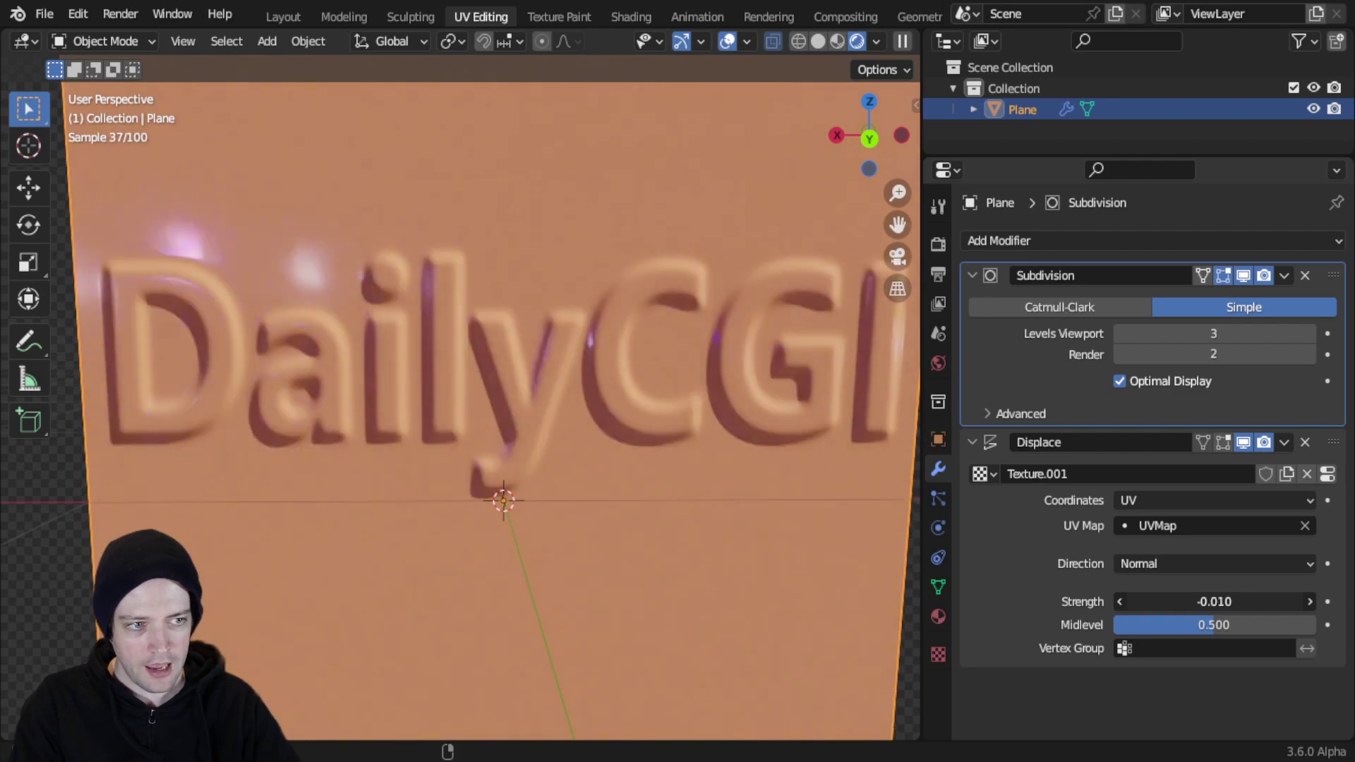
middle_drag(511, 336, 381, 330)
key(Tab)
key(Tab)
scroll(381, 330, down, 2)
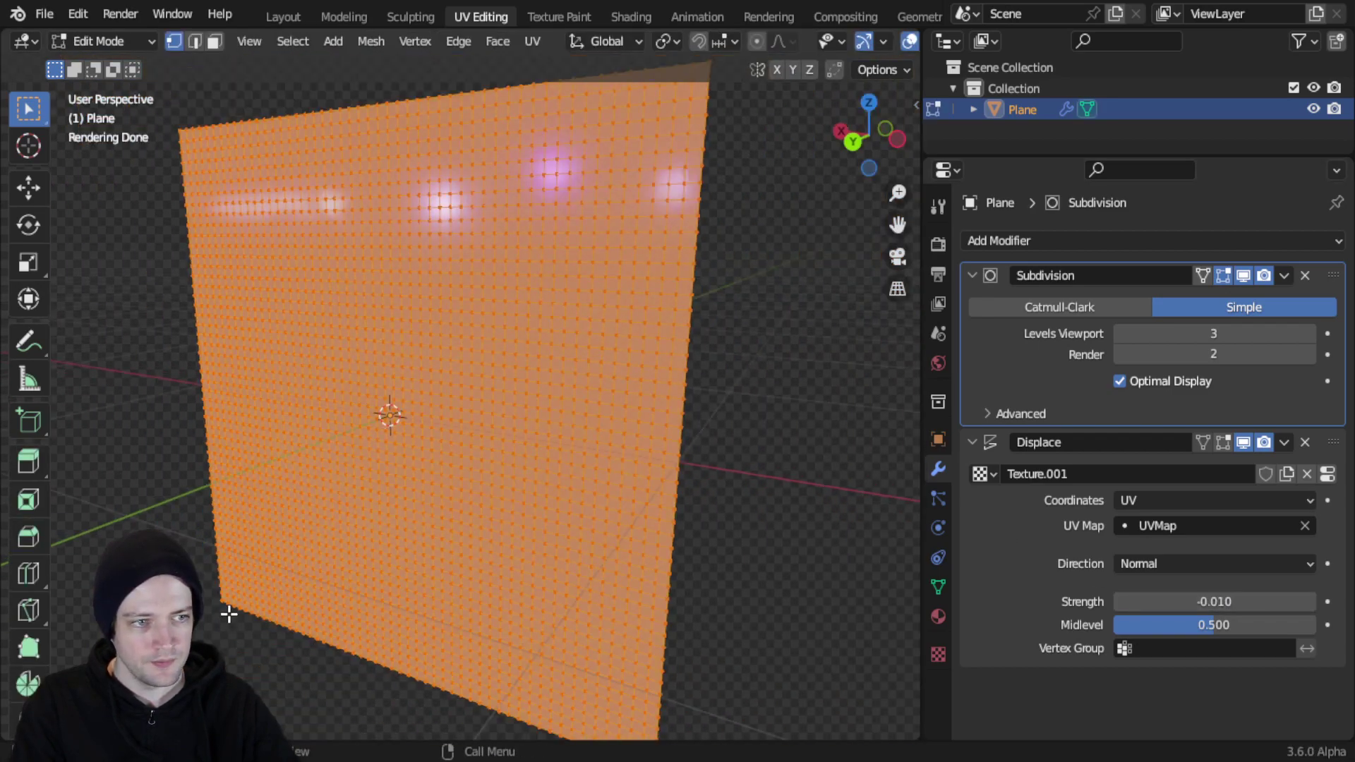
middle_drag(303, 388, 510, 419)
scroll(510, 424, up, 4)
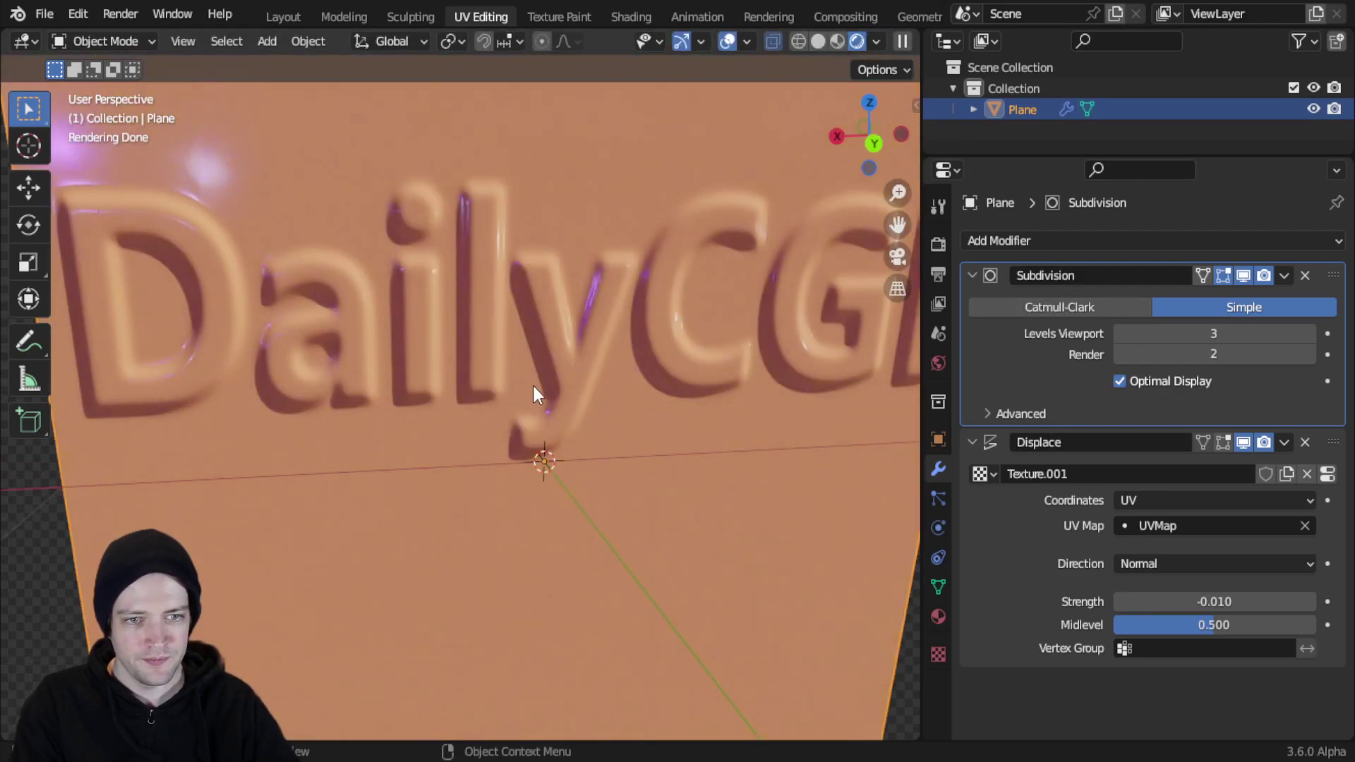
scroll(536, 388, up, 2)
middle_drag(493, 451, 511, 450)
key(Tab)
key(Tab)
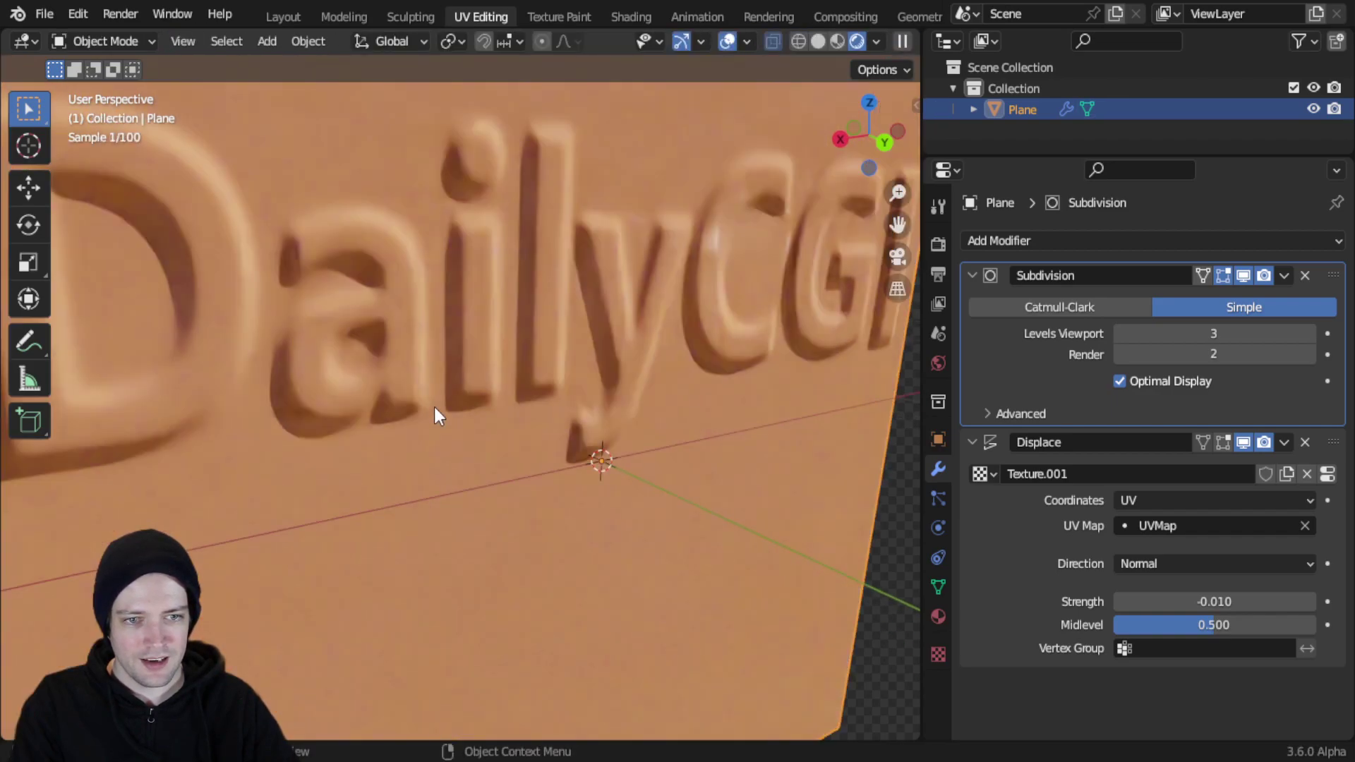
Orbit and zoom around the DailyCGI plane to inspect the 0.060 relief and its right edge.
scroll(495, 431, up, 2)
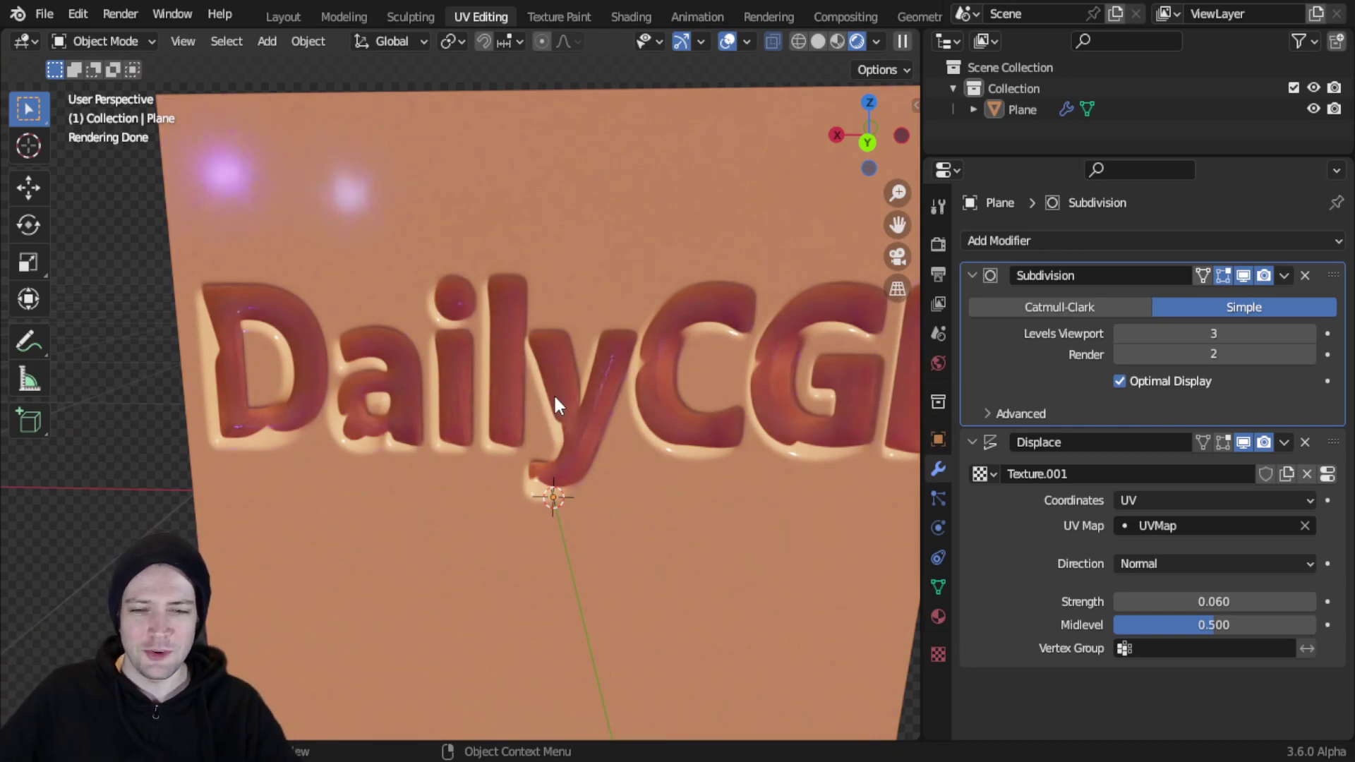
middle_drag(513, 449, 312, 421)
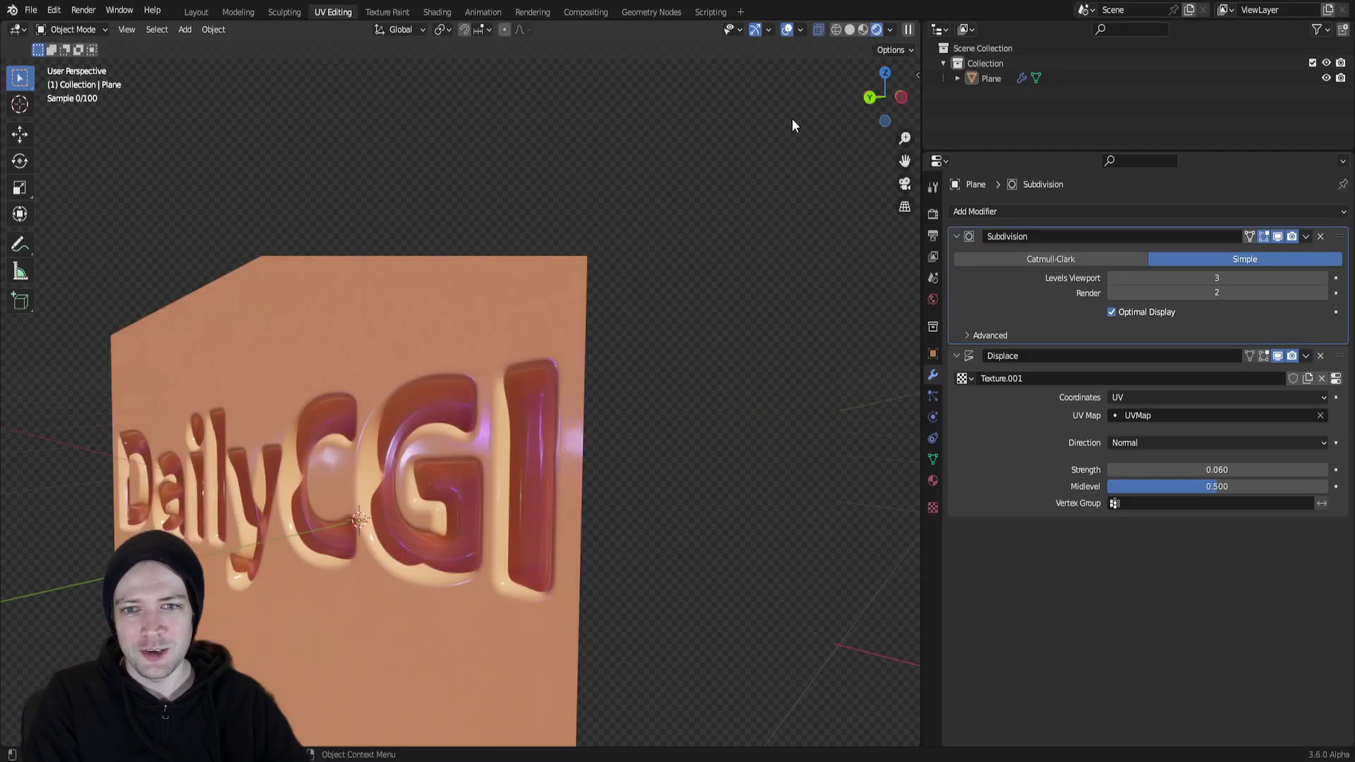
scroll(792, 120, up, 3)
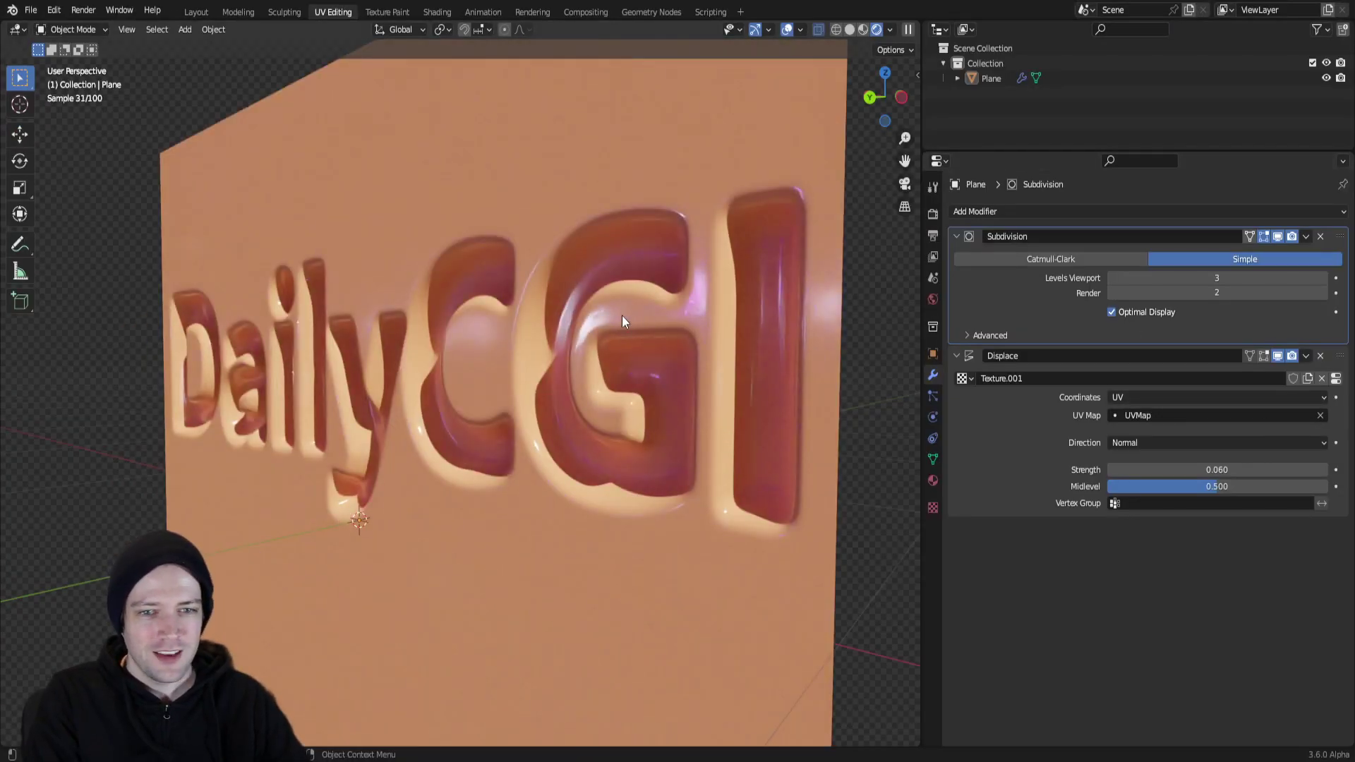
scroll(621, 315, up, 4)
middle_drag(538, 342, 883, 423)
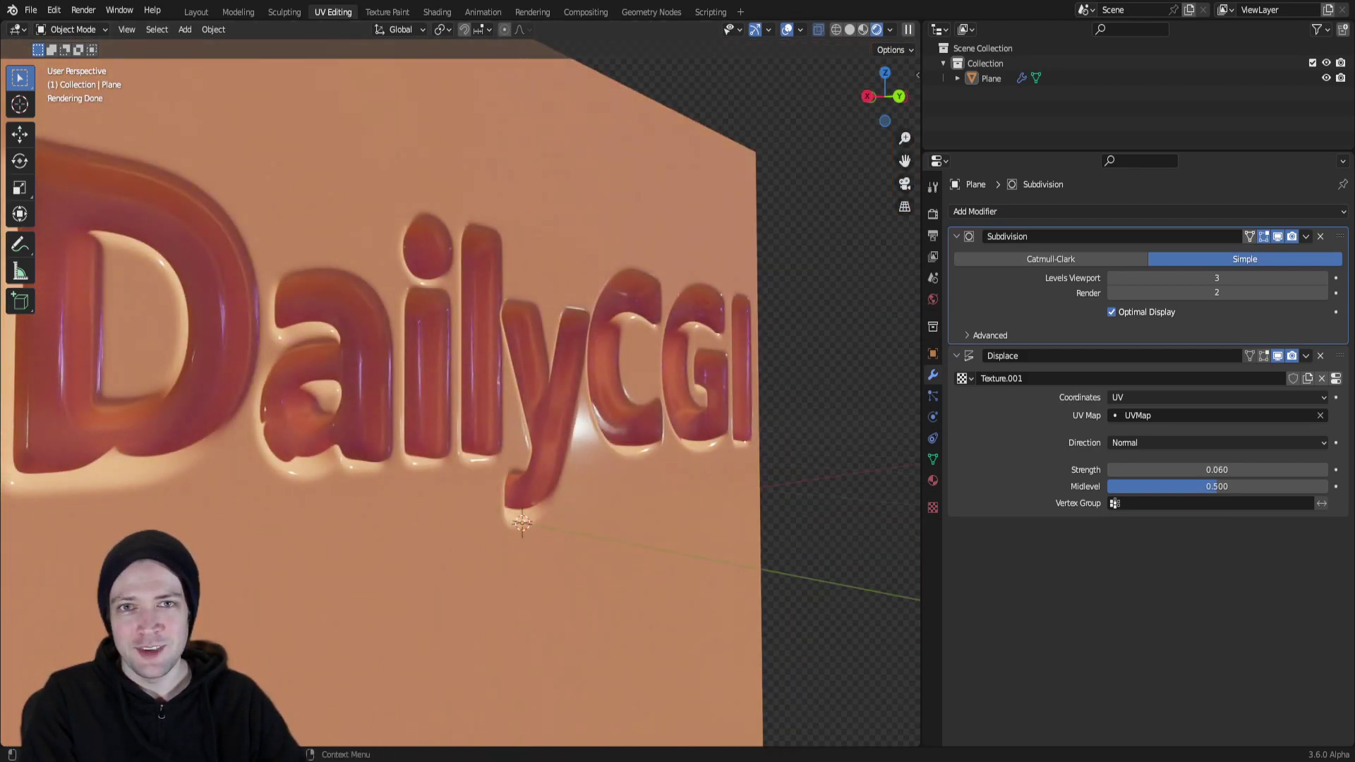